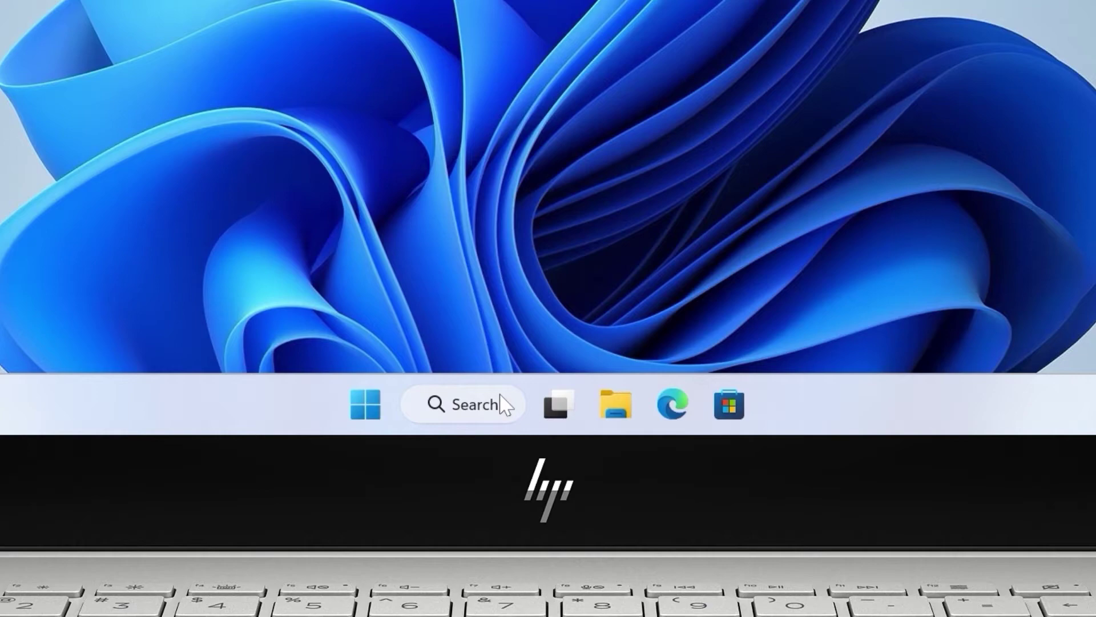
Step: Disable Automatically restart on system failure in the advanced system settings' Startup and Recovery options, and open the computer's power options
type("View advanced system settings")
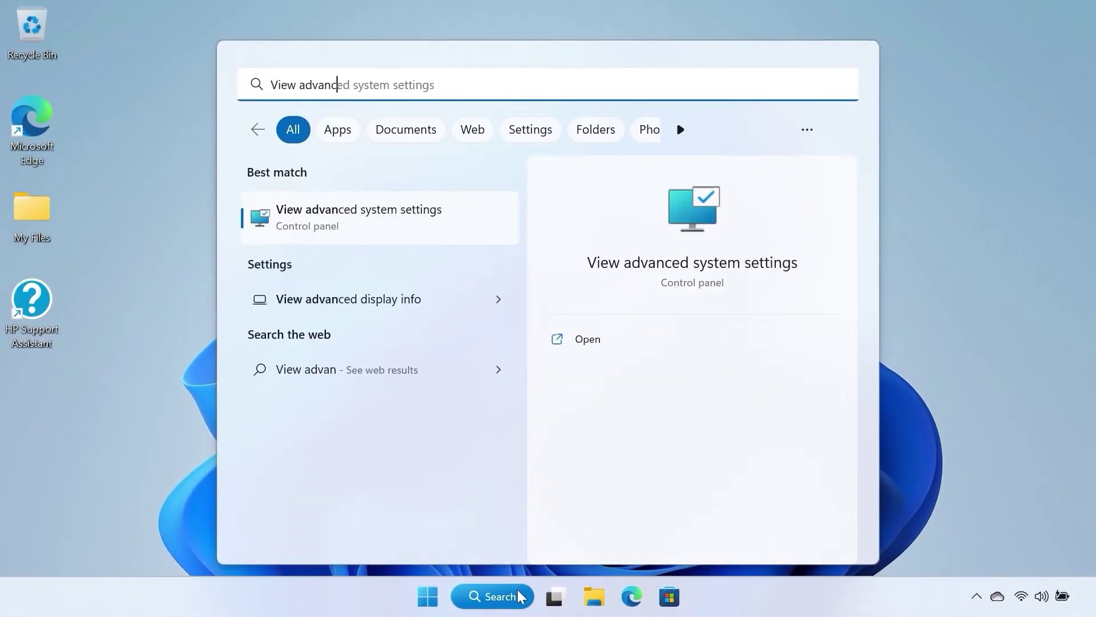
left_click(456, 238)
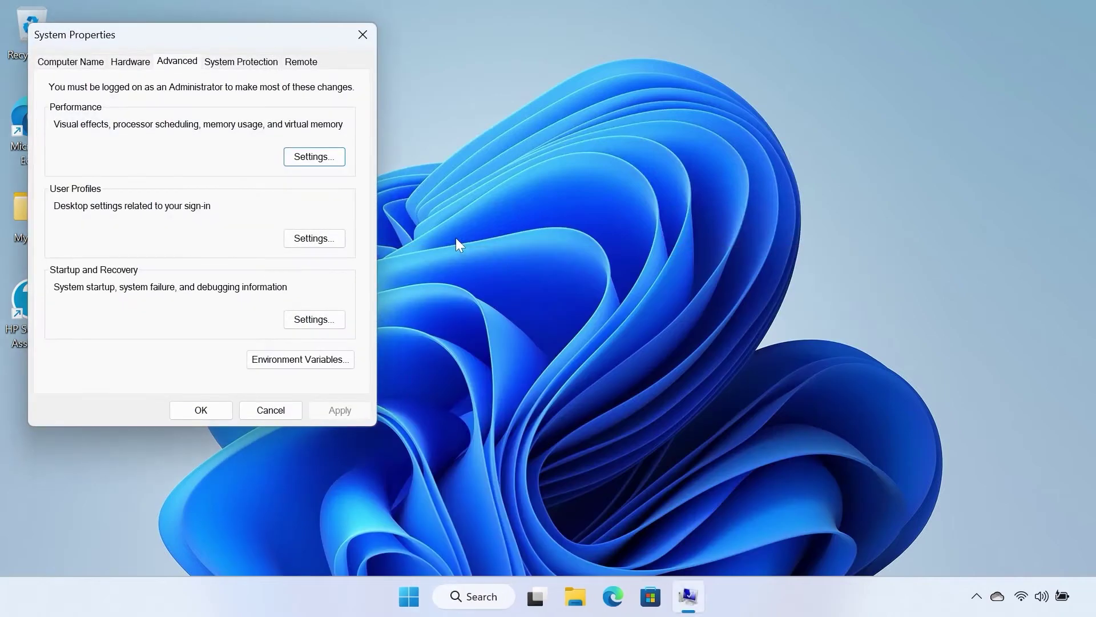
left_click(335, 325)
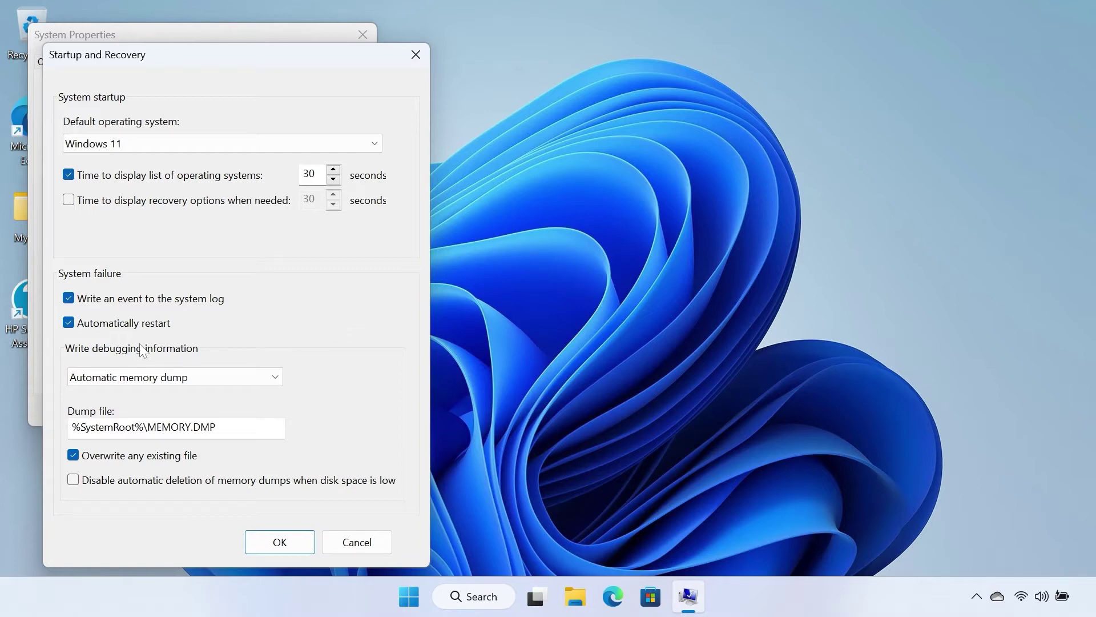
left_click(69, 326)
left_click(299, 544)
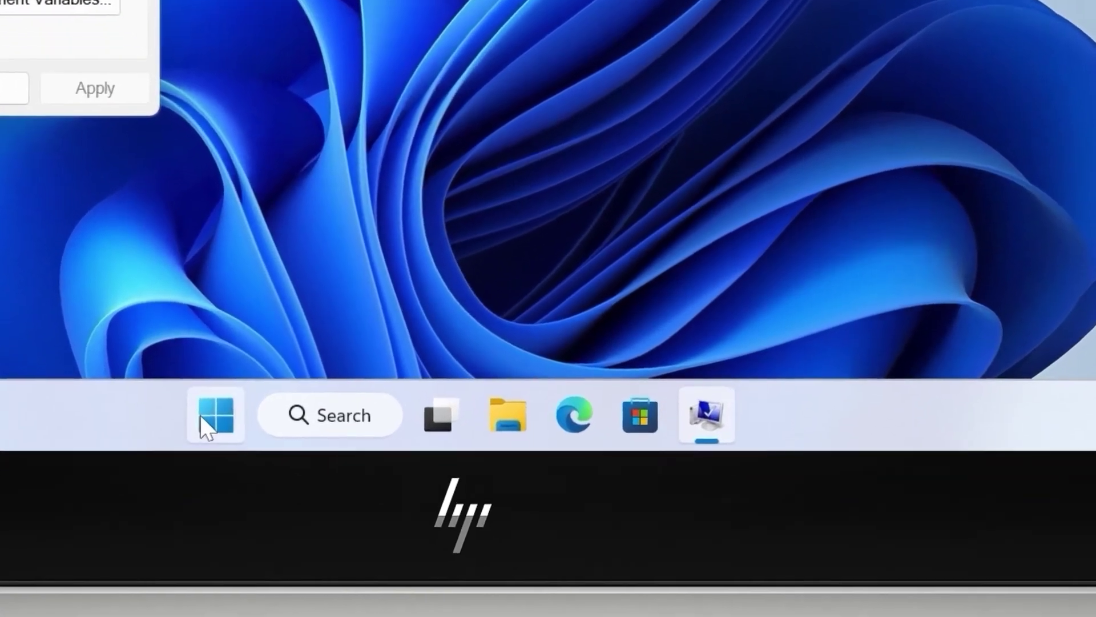
left_click(205, 426)
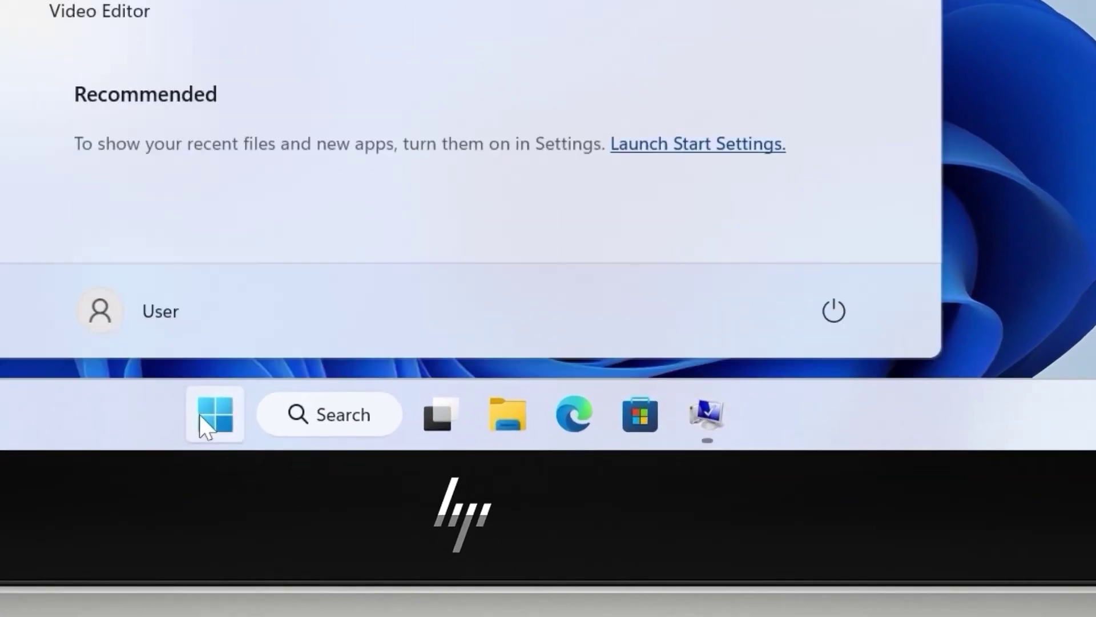
left_click(848, 314)
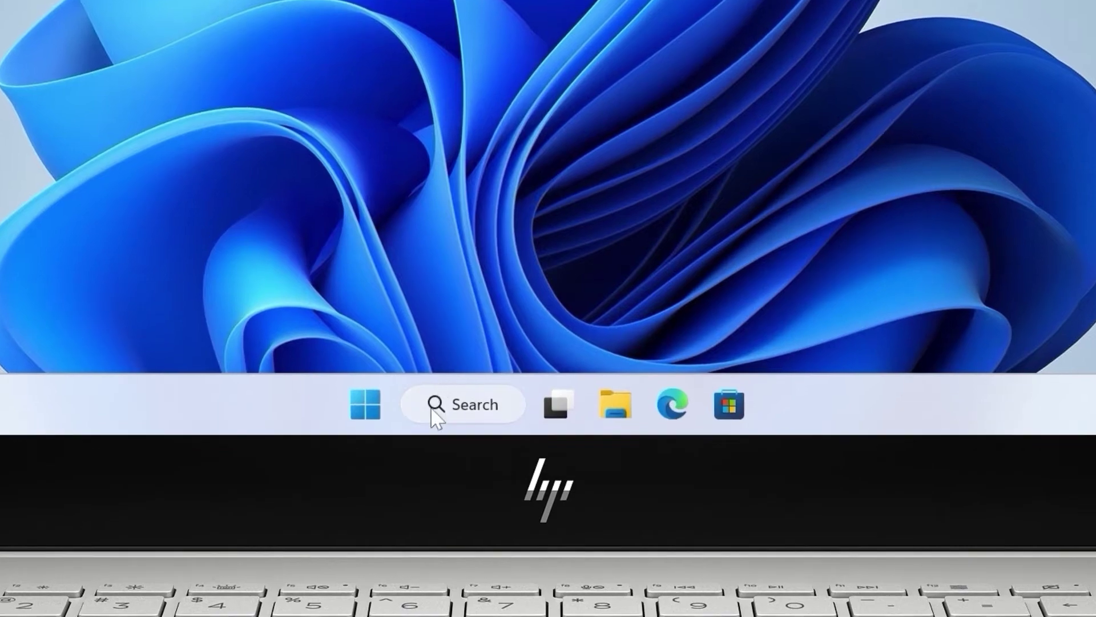
Step: Find and open HP PC Hardware Diagnostics Windows, allowing it to make changes to the device
left_click(471, 598)
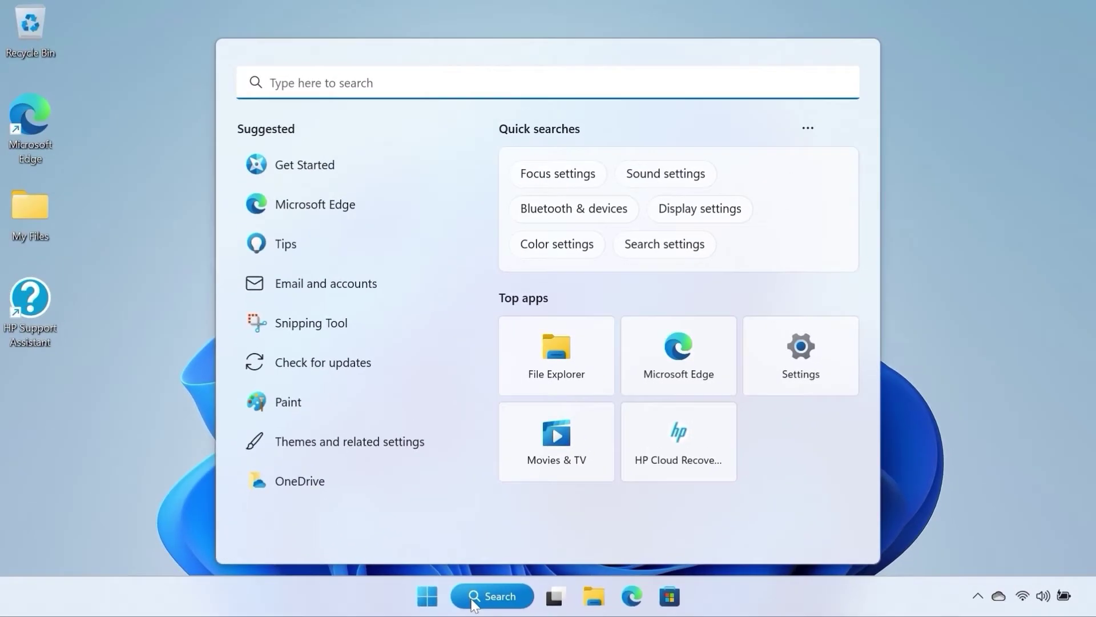
type("HP")
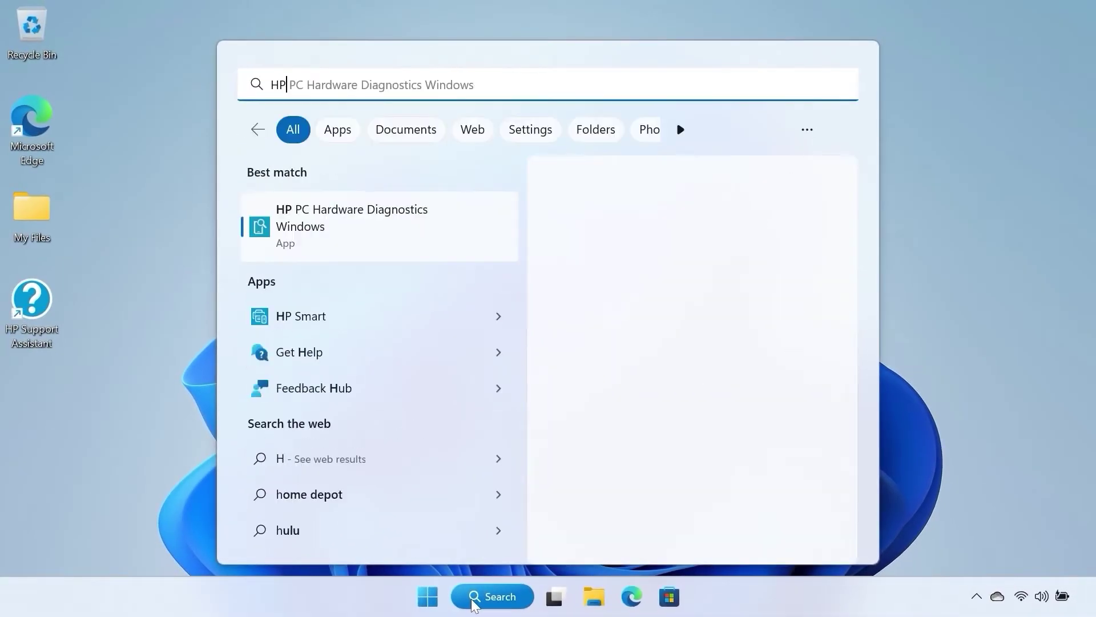
type(" PC")
key("Tab")
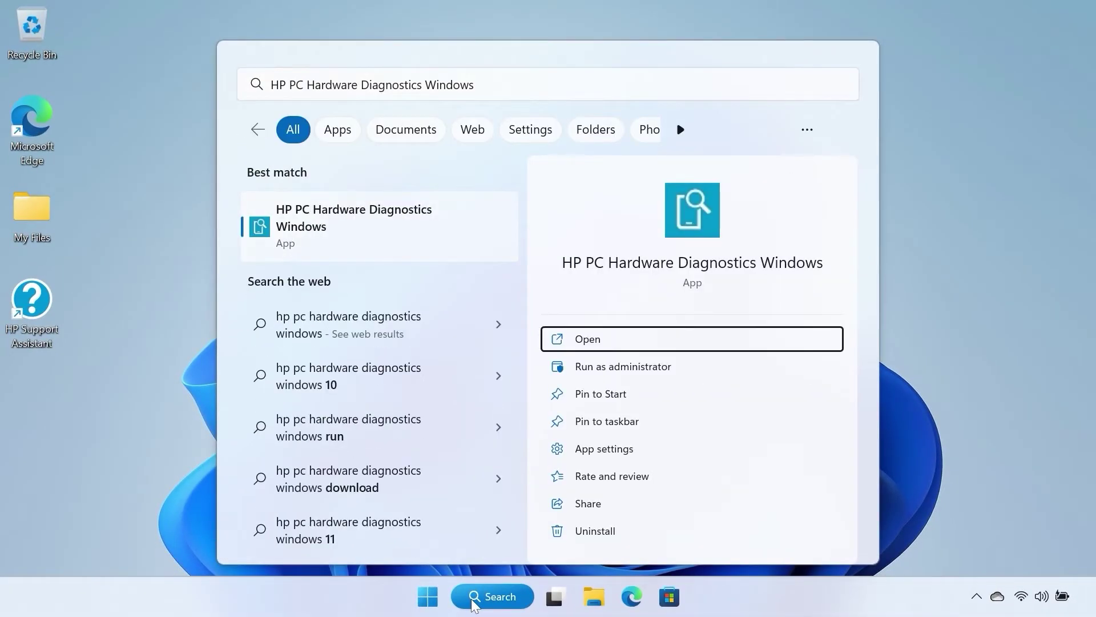
left_click(474, 248)
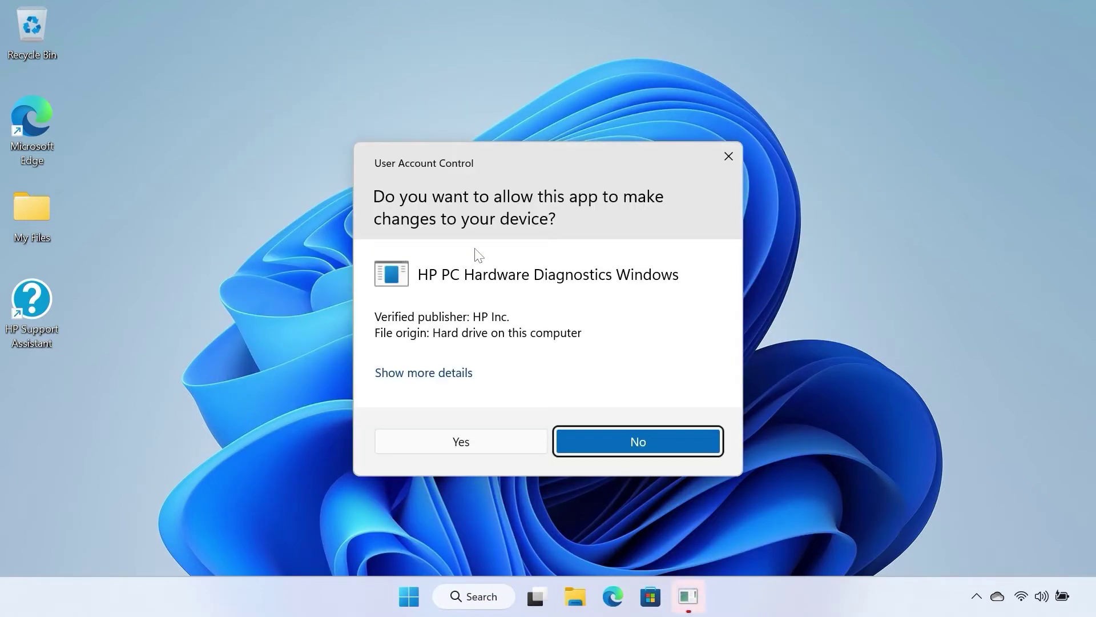
left_click(508, 435)
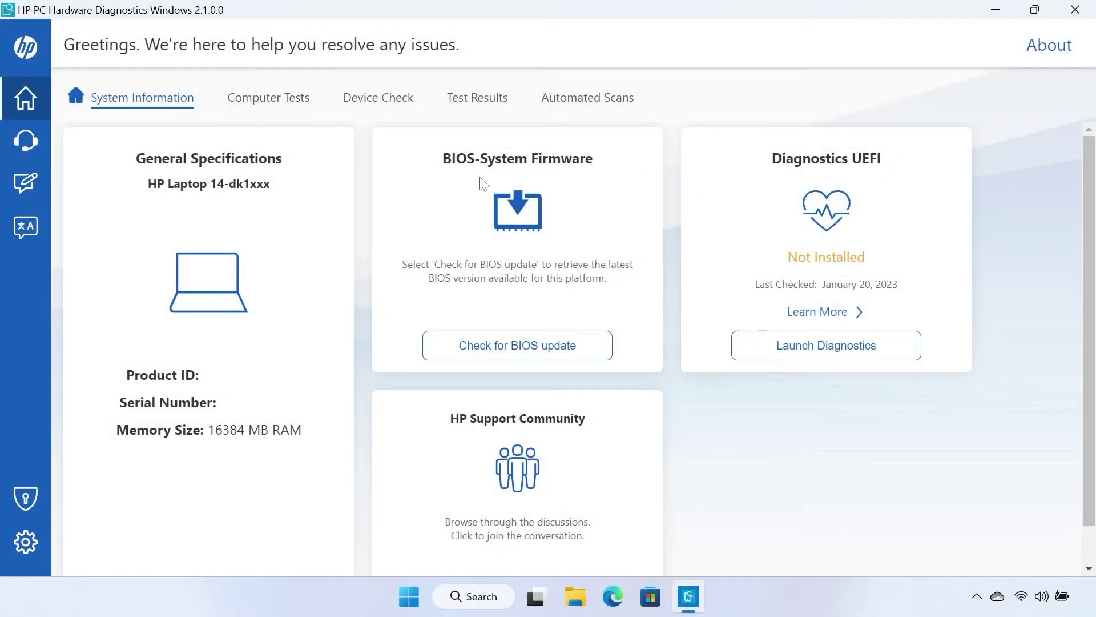
Step: Run the Fast System Test from the computer tests and switch to the Extensive System Test
left_click(281, 117)
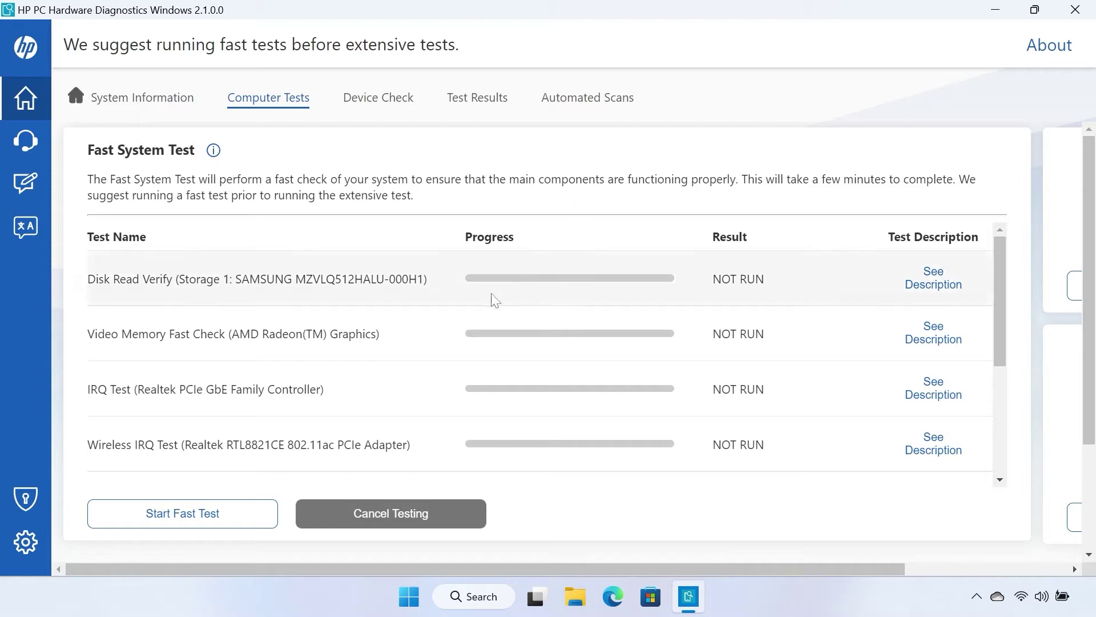
left_click(222, 514)
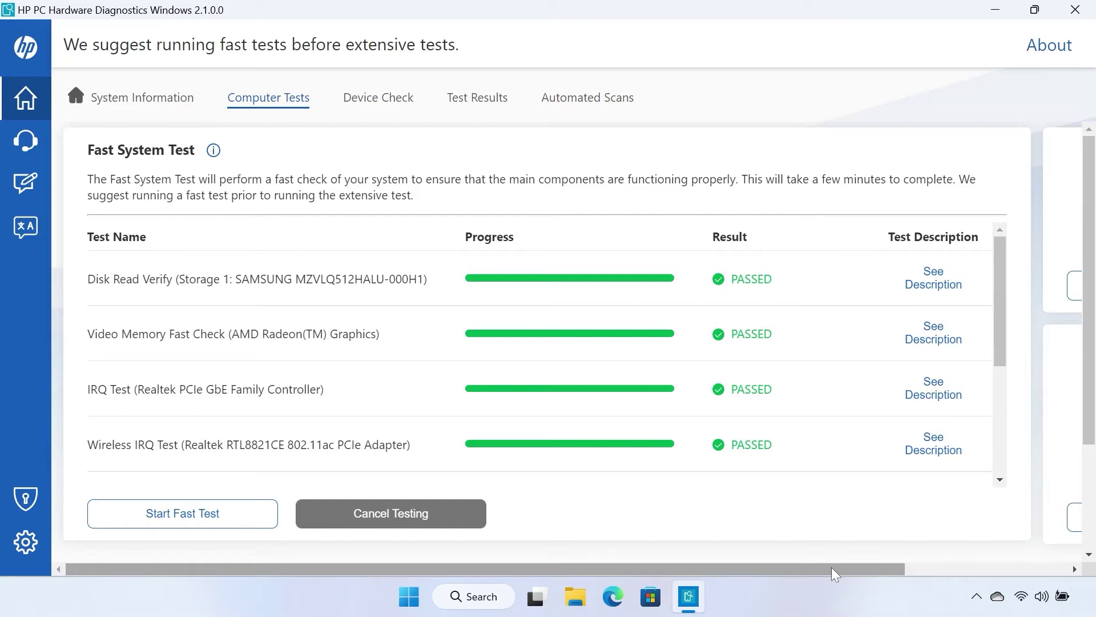
left_click_drag(831, 570, 994, 569)
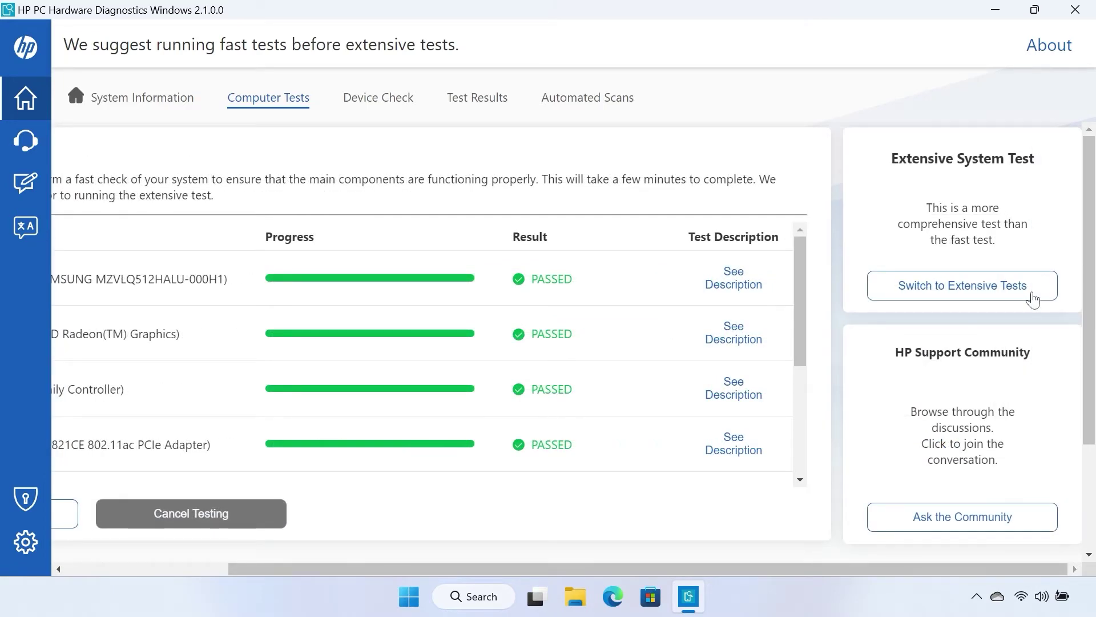
left_click(1034, 299)
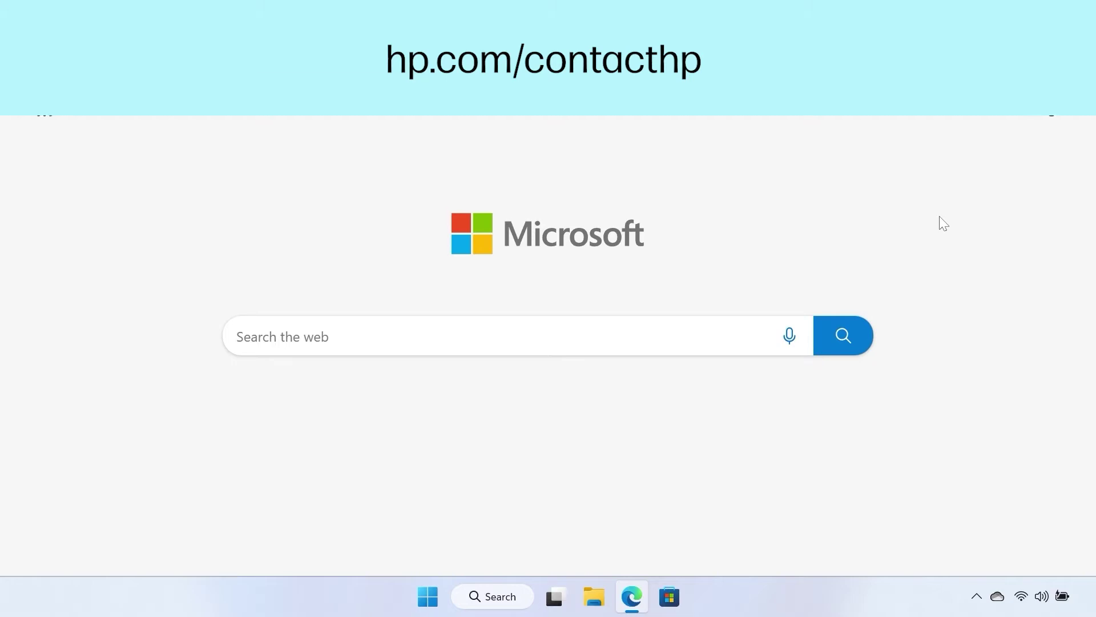
Step: Switch to Microsoft Edge and go to hp.com/contacthp
type("hp.com/contacthp")
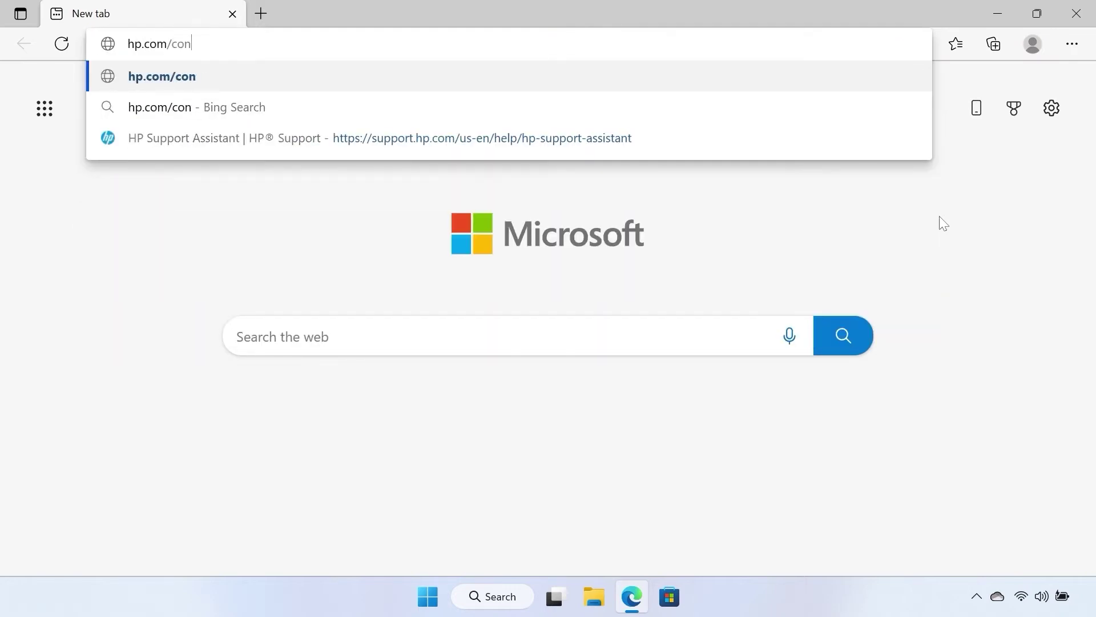
key("Return")
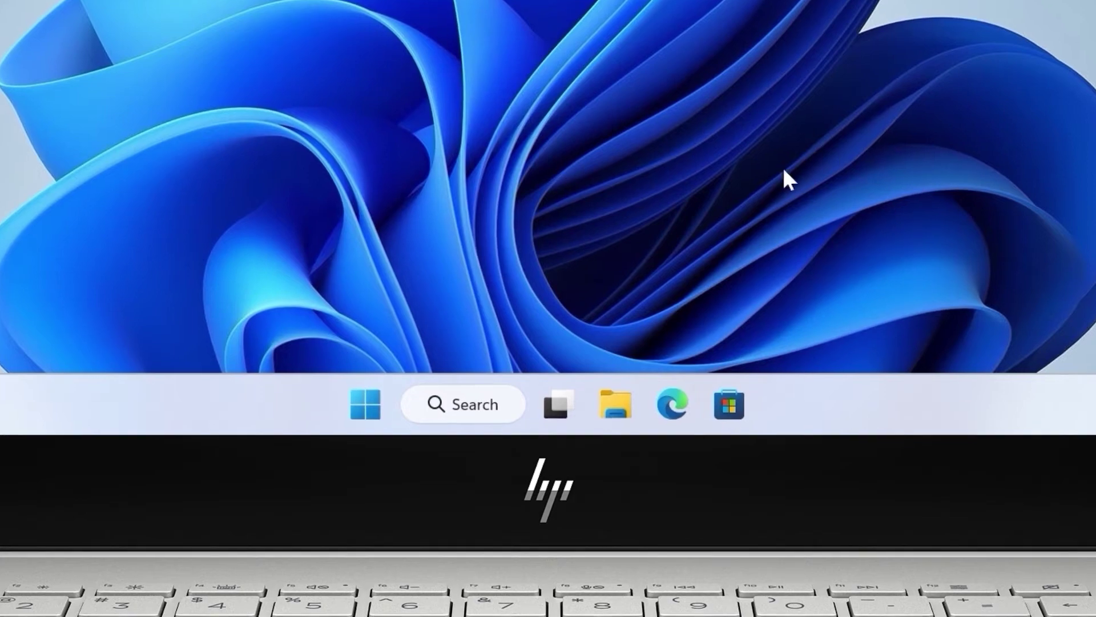
Step: Search Windows for HP Support Assistant and open the app
left_click(478, 407)
type("HP ")
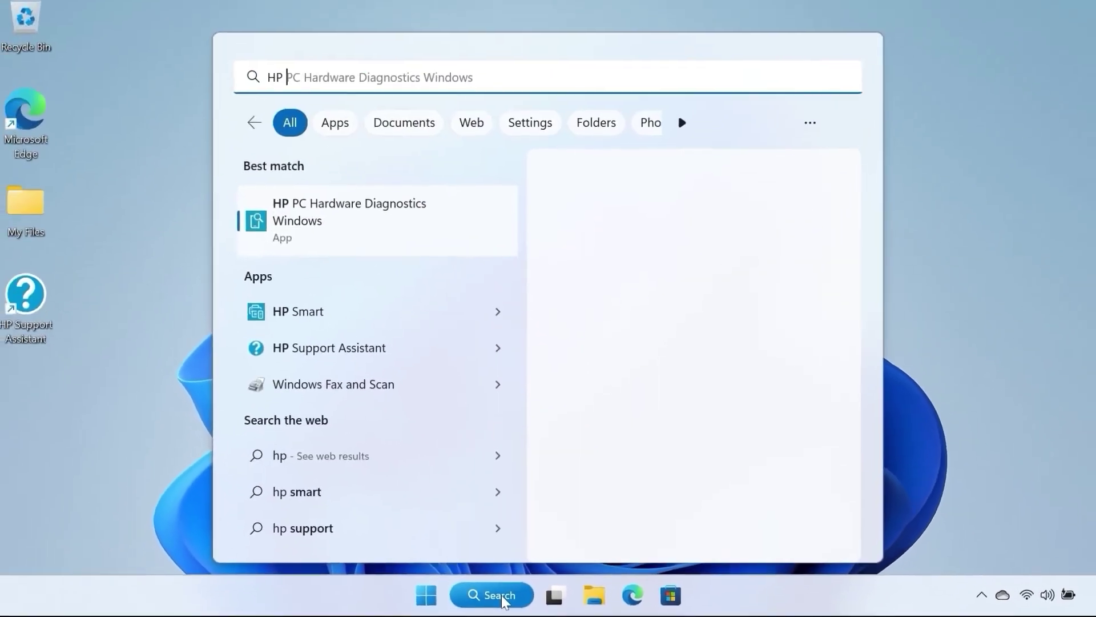
type("Support Assistant")
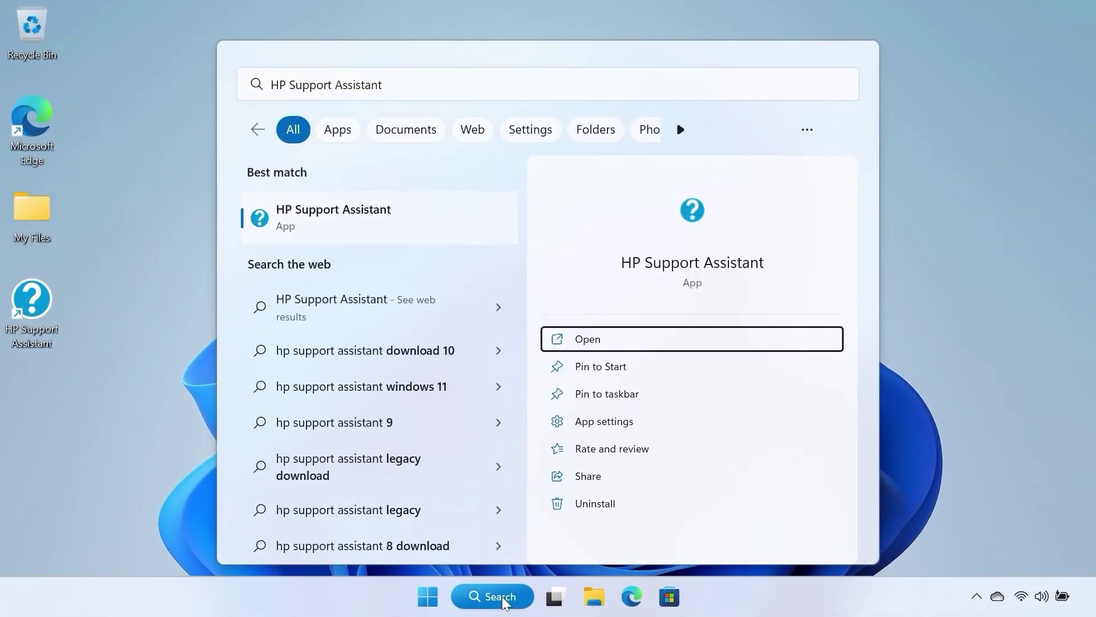
left_click(461, 237)
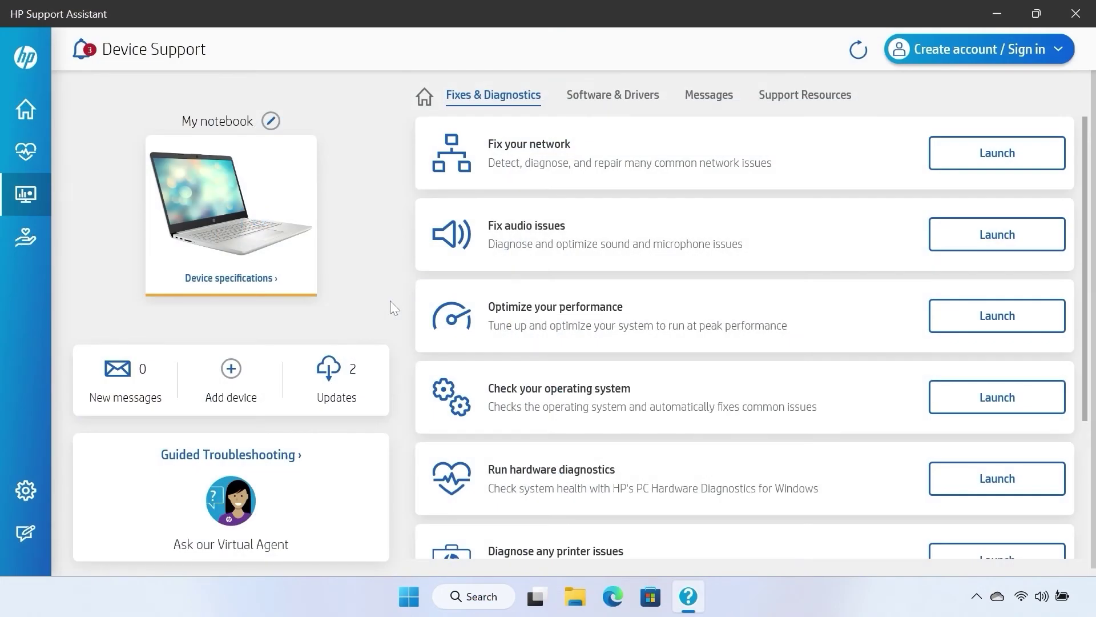
Step: Download and install the BIOS and System Firmware update for the notebook, and open the computer's power options
left_click(374, 372)
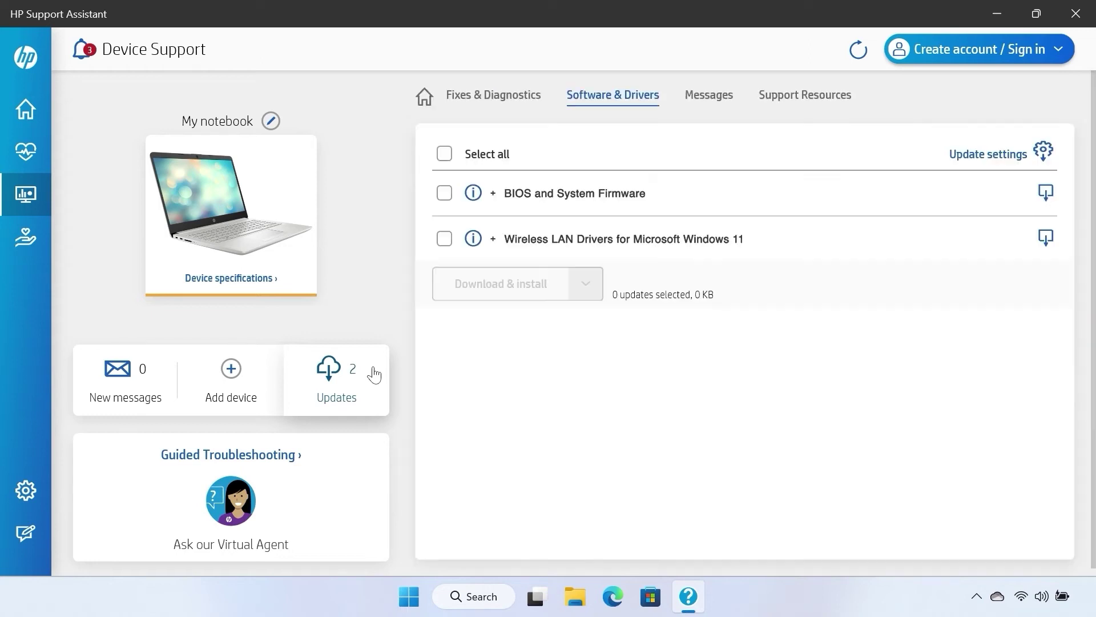
left_click(443, 195)
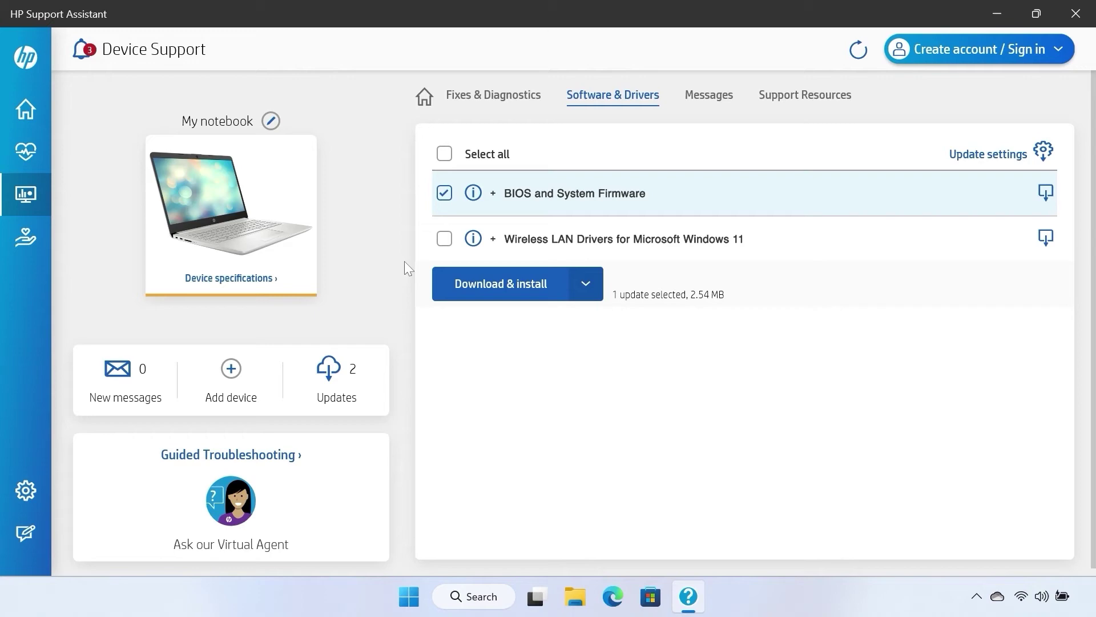
left_click(460, 298)
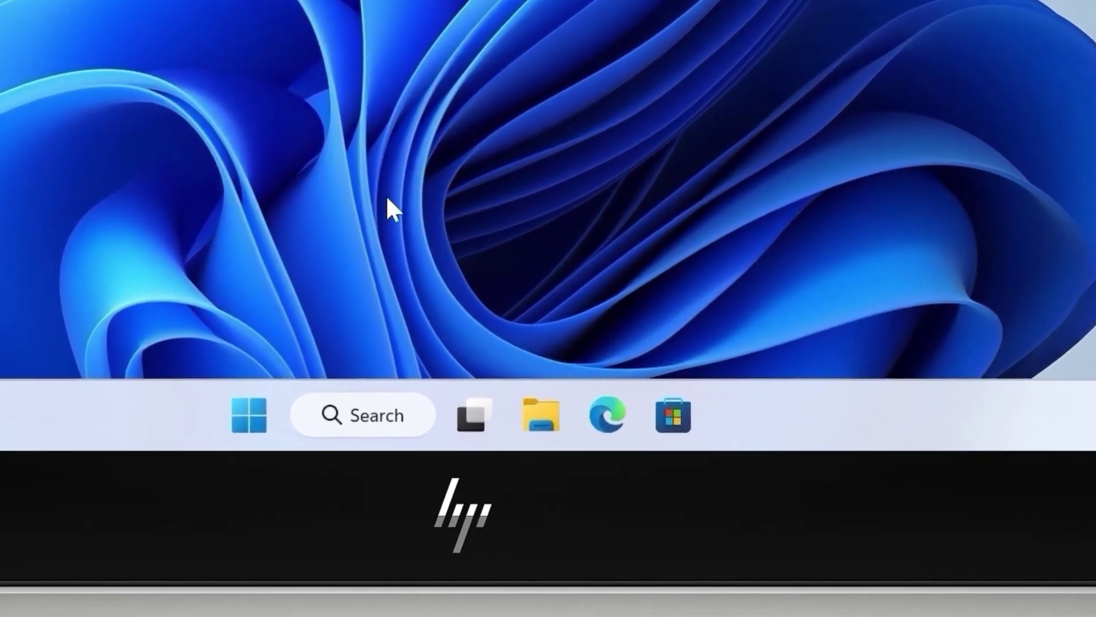
left_click(247, 405)
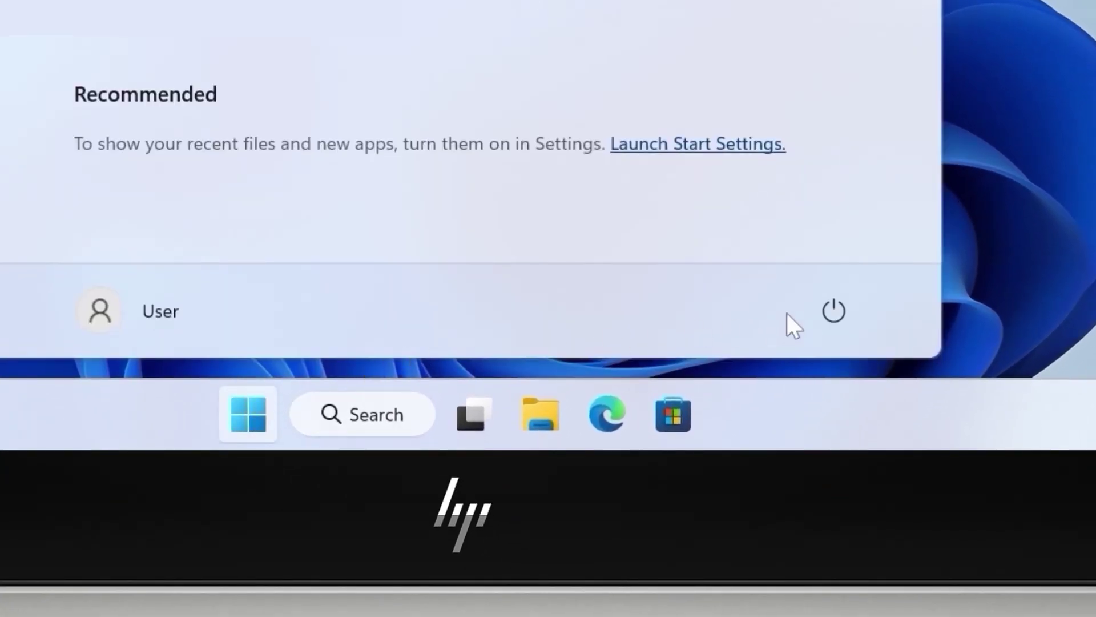
left_click(829, 313)
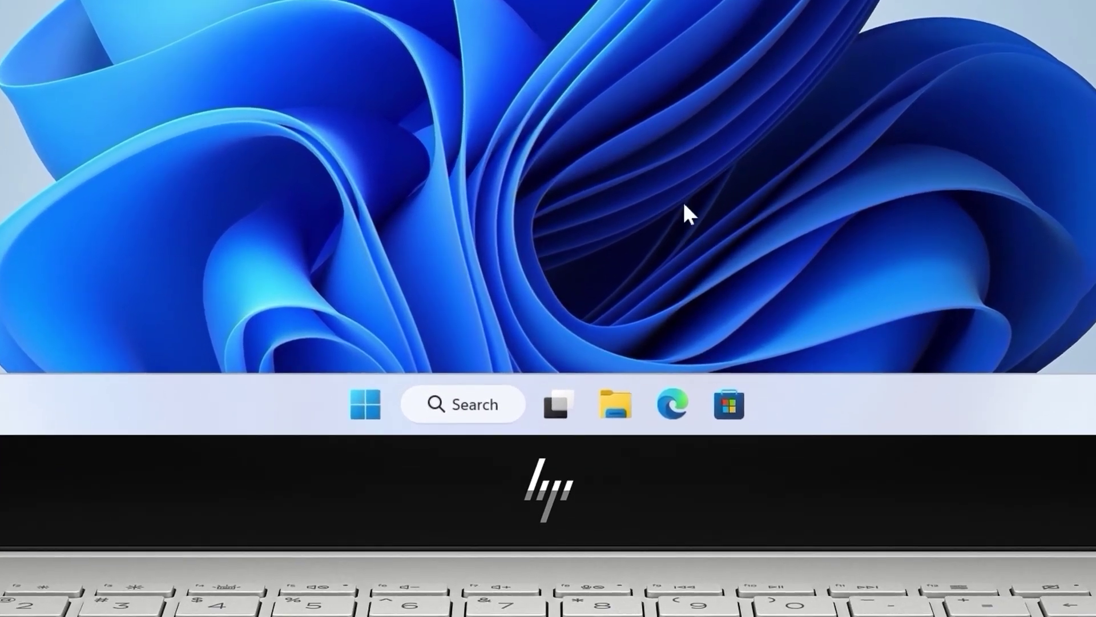
Step: Open the Recovery page of the System section in Windows Settings
left_click(511, 404)
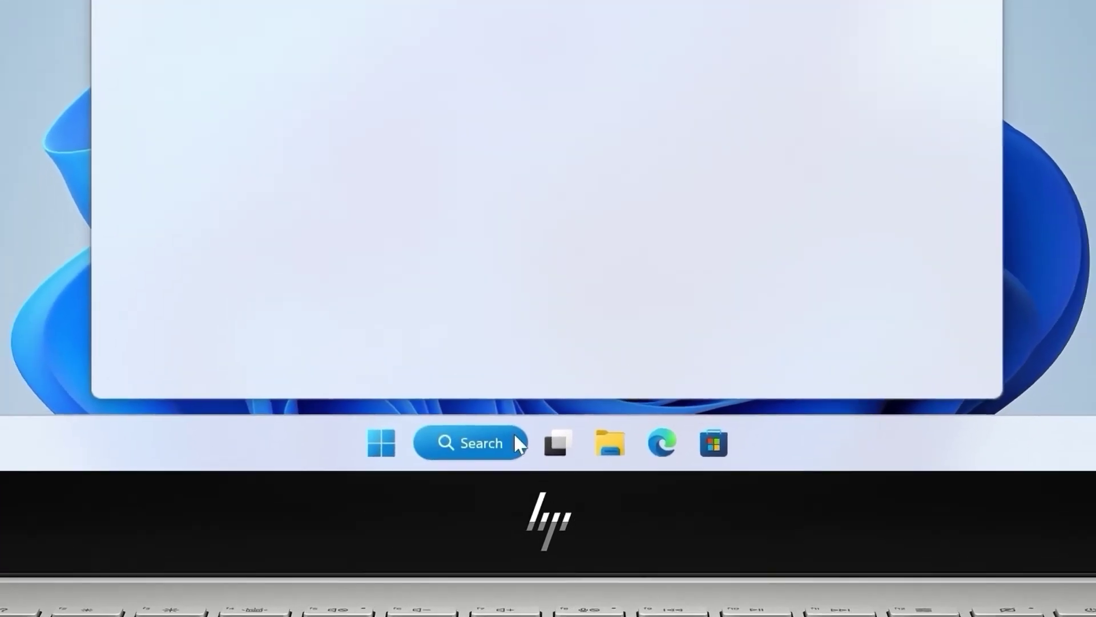
type("Settings")
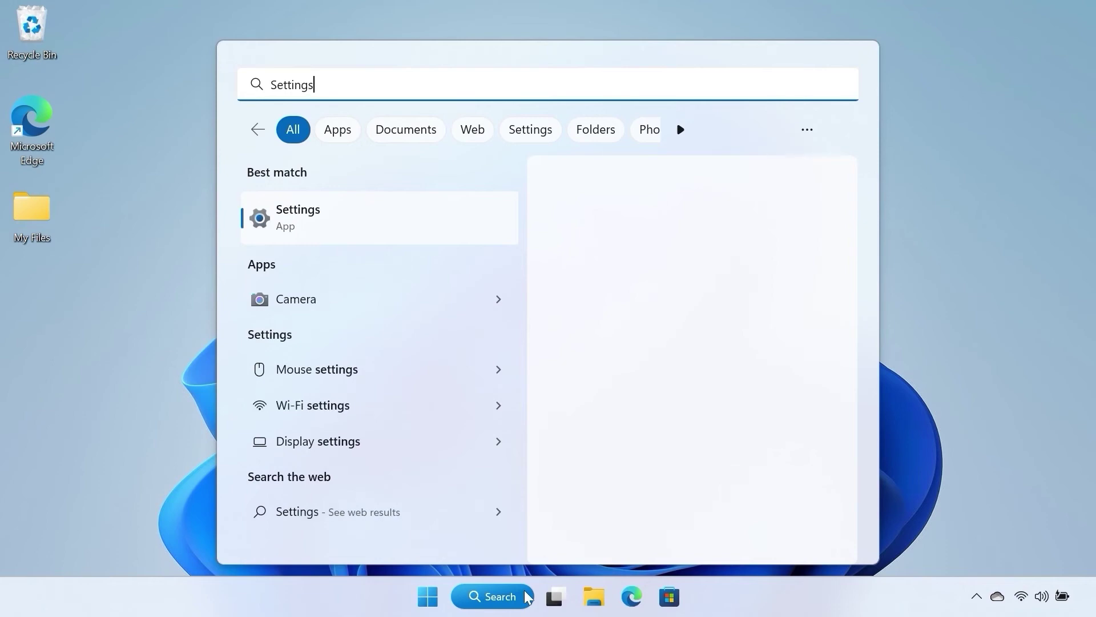
left_click(464, 235)
scroll(1094, 289, "down", 5)
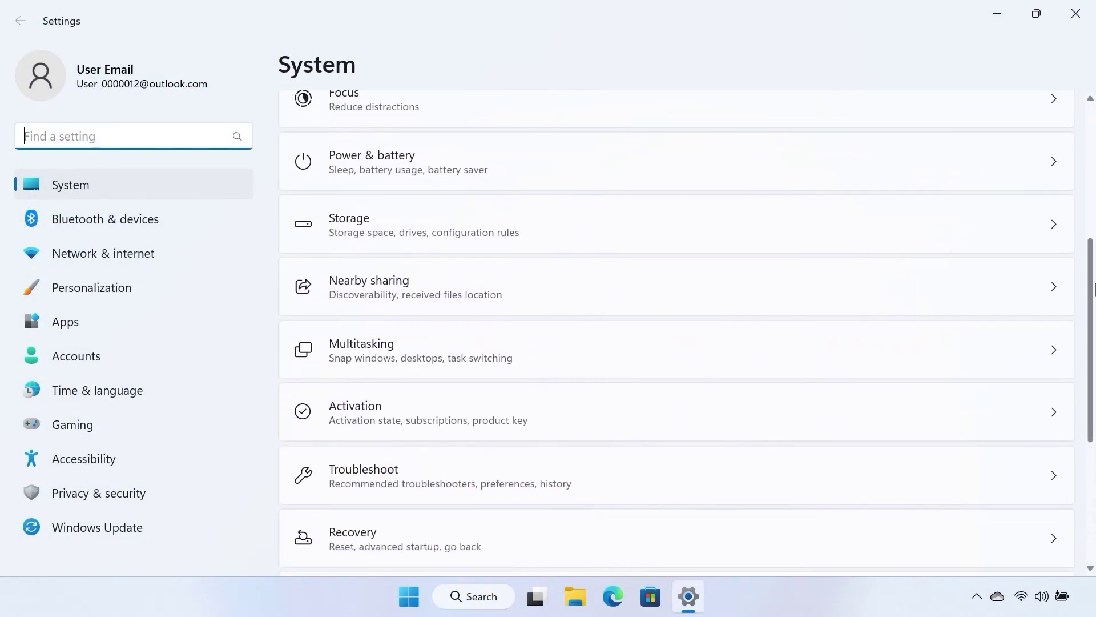
scroll(1093, 288, "down", 5)
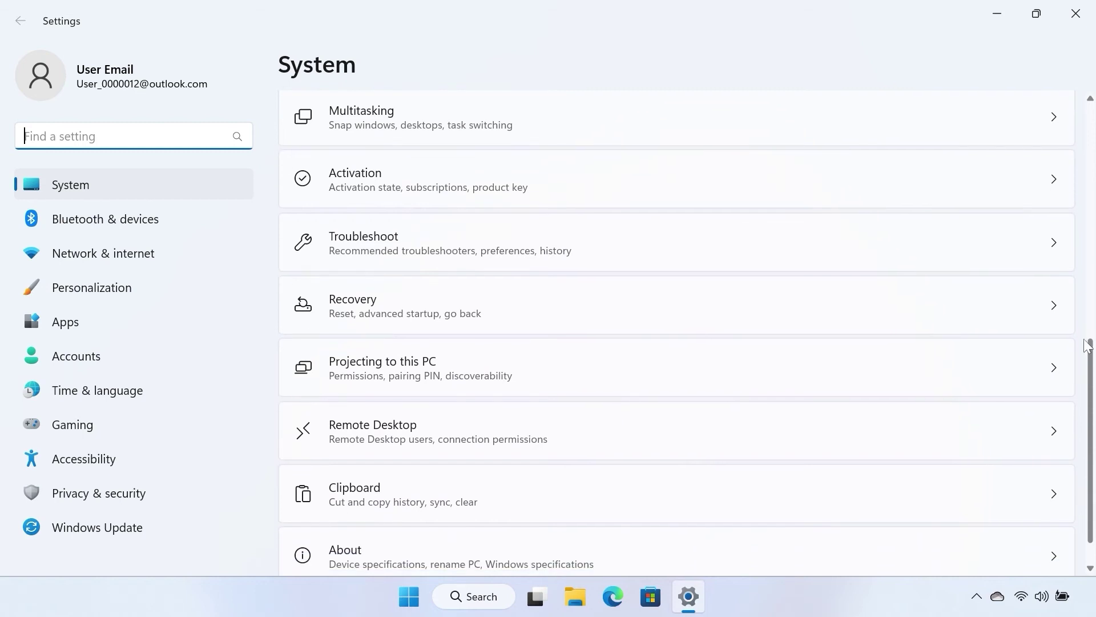
left_click(720, 302)
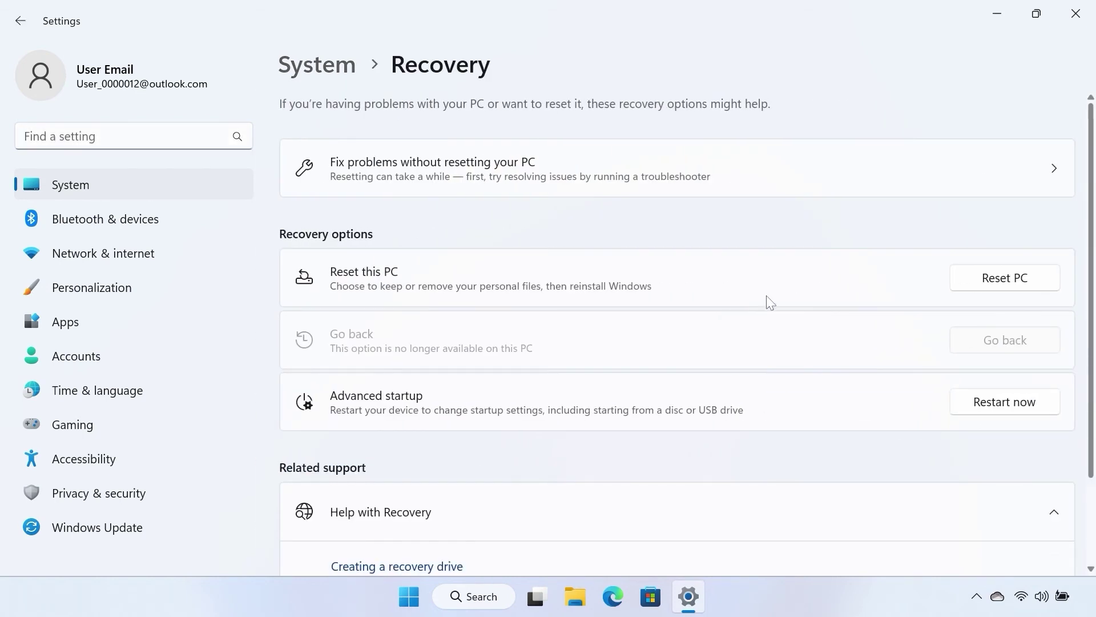
Step: Set up a reset of this PC with Keep my files and Local reinstall, accepting the additional settings
left_click(979, 288)
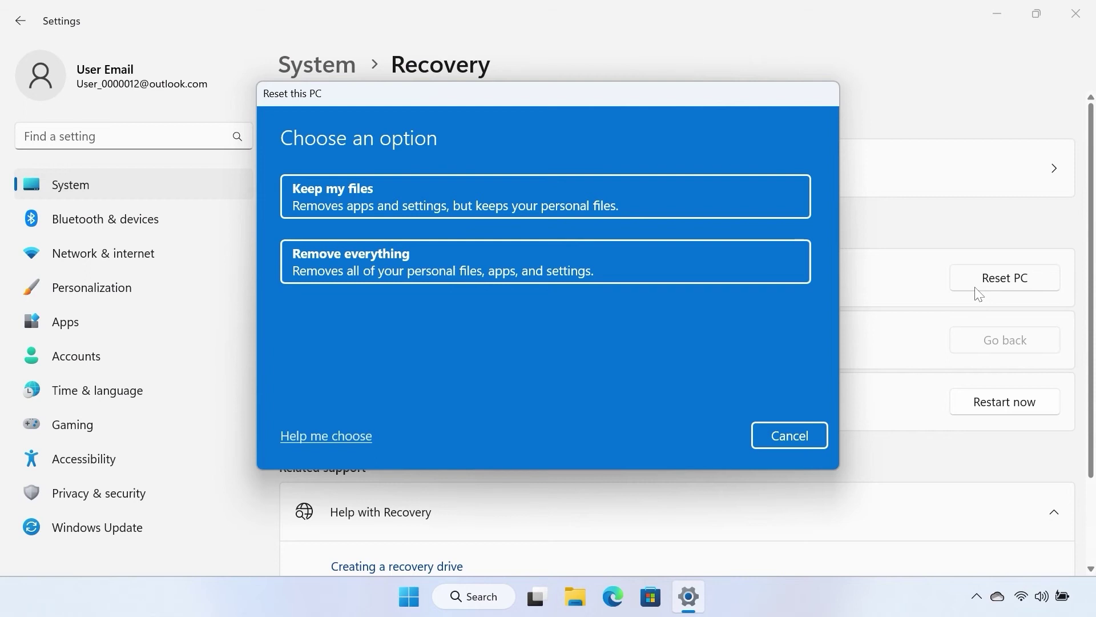
left_click(757, 211)
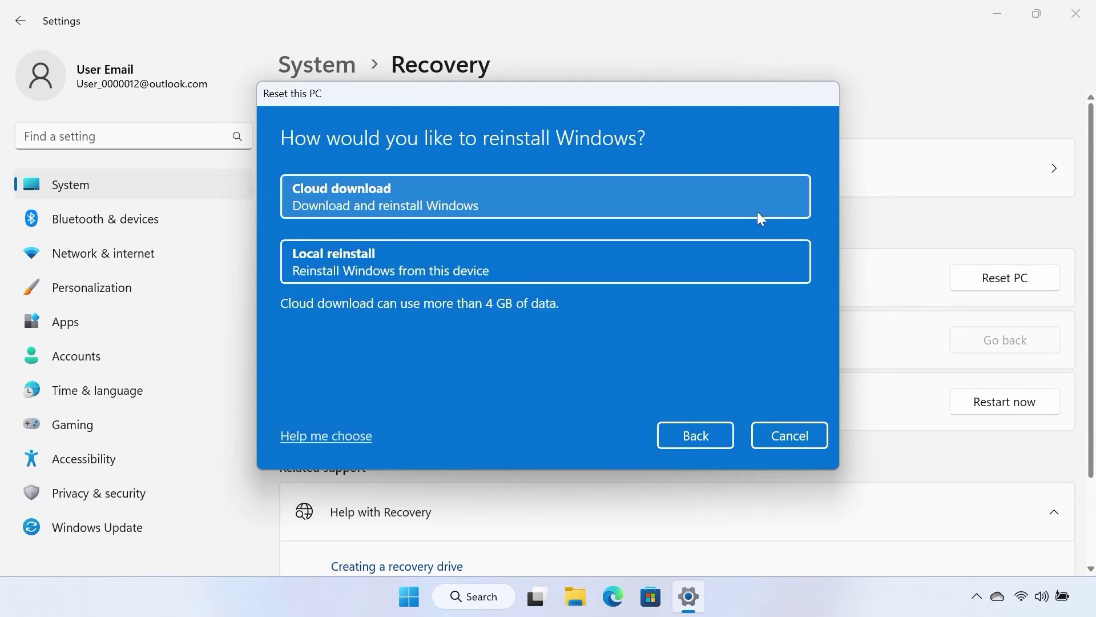
left_click(764, 262)
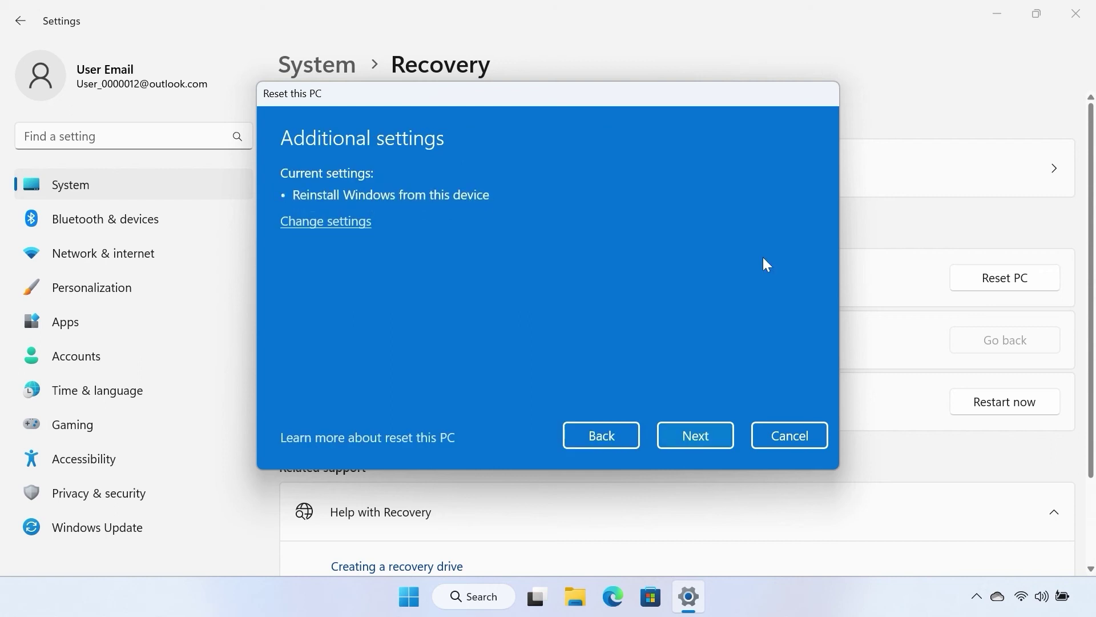
left_click(728, 437)
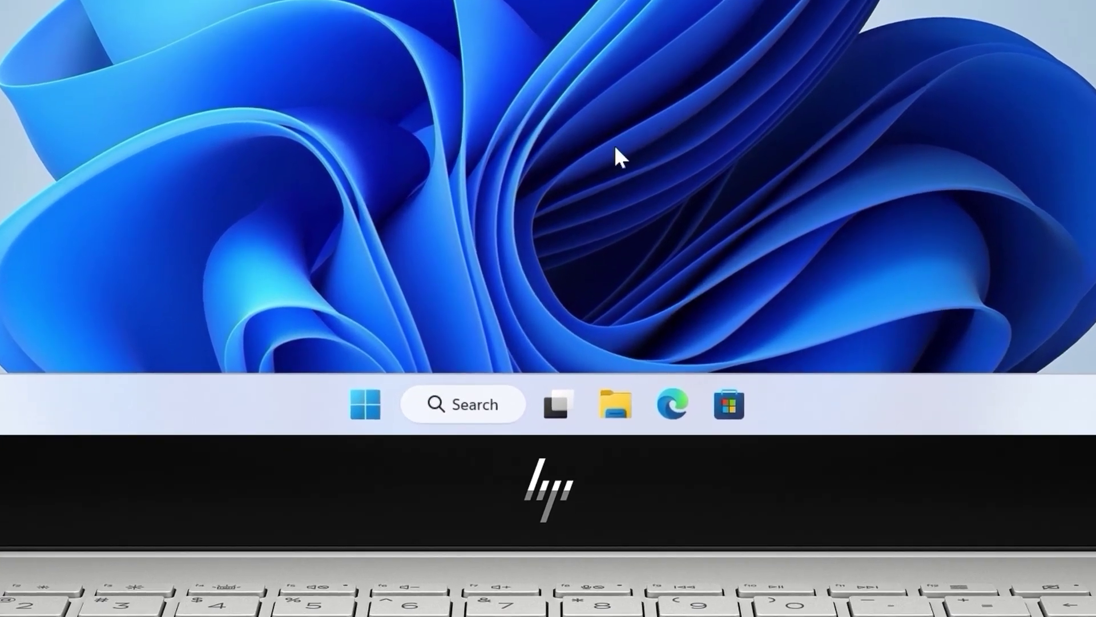
Step: Search Windows for Uninstall Updates and open the matching system settings page
left_click(456, 406)
type("U")
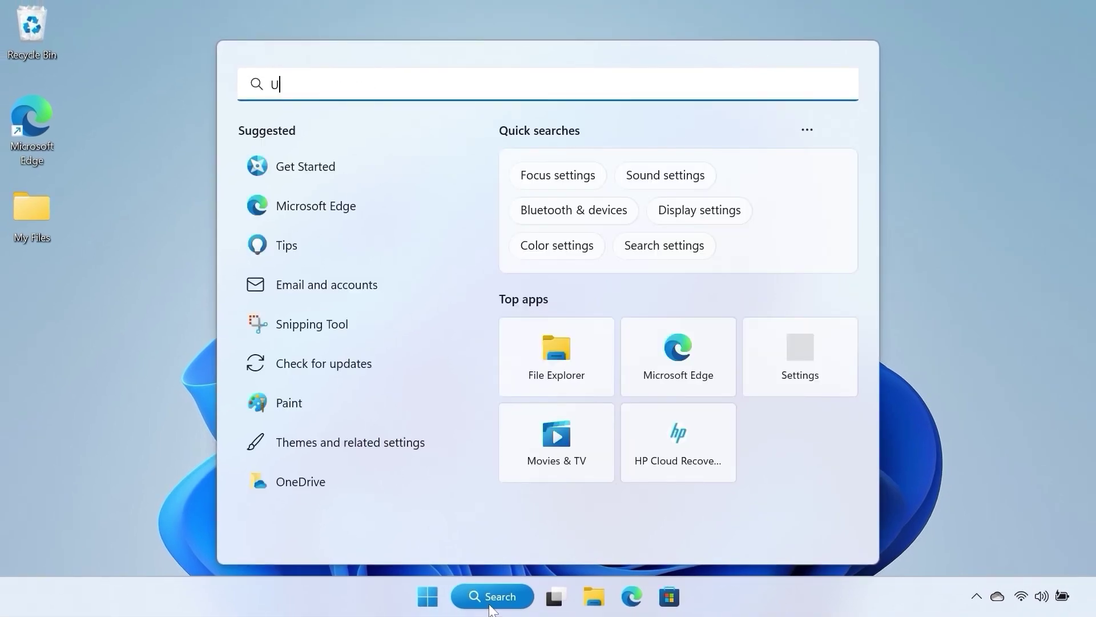
type("ninstall Updat")
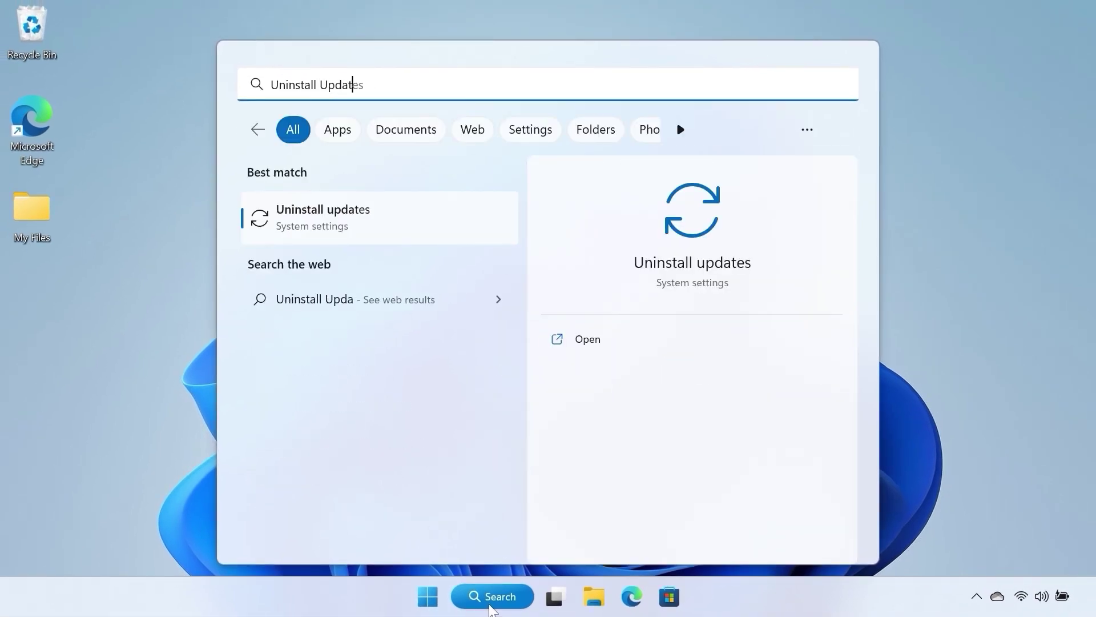
type("es")
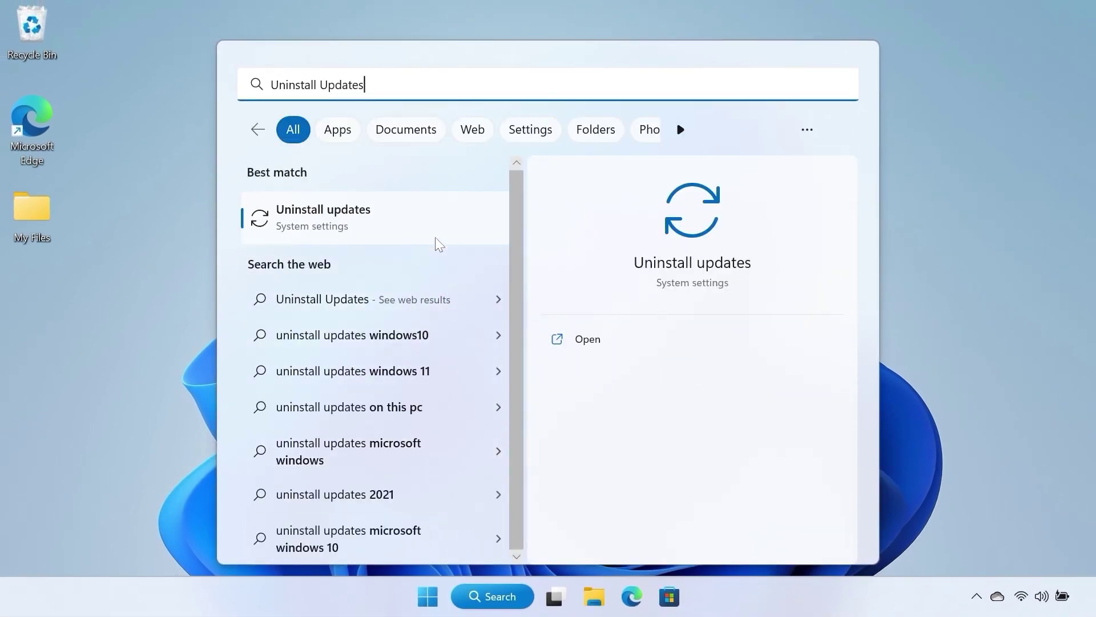
left_click(437, 240)
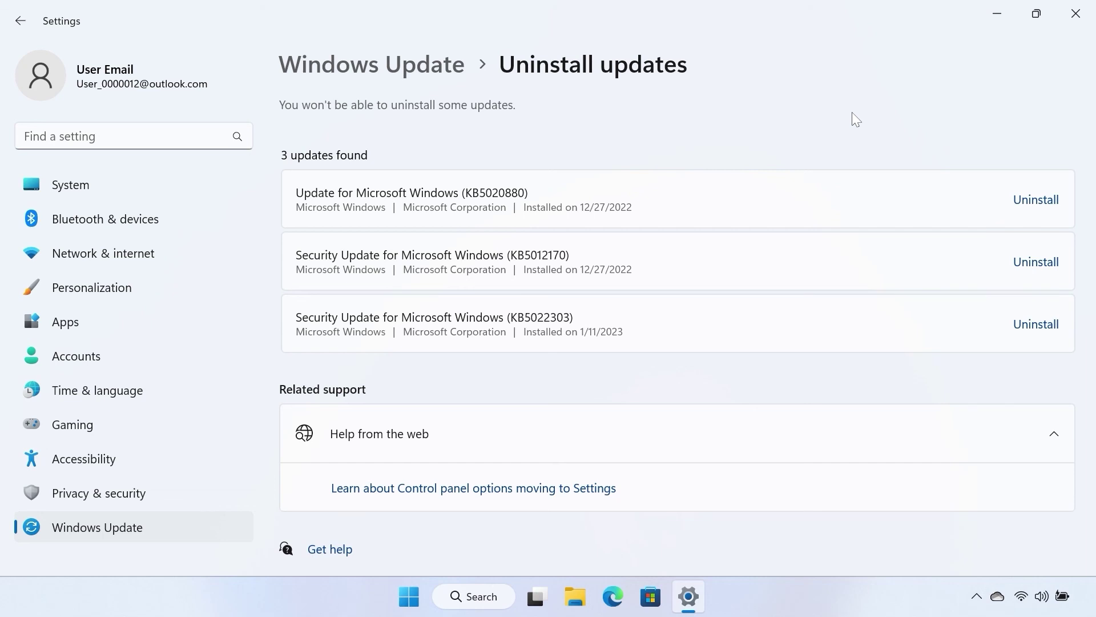
Step: Start uninstalling the Microsoft Windows update KB5020880, and open the computer's power options
left_click(1036, 200)
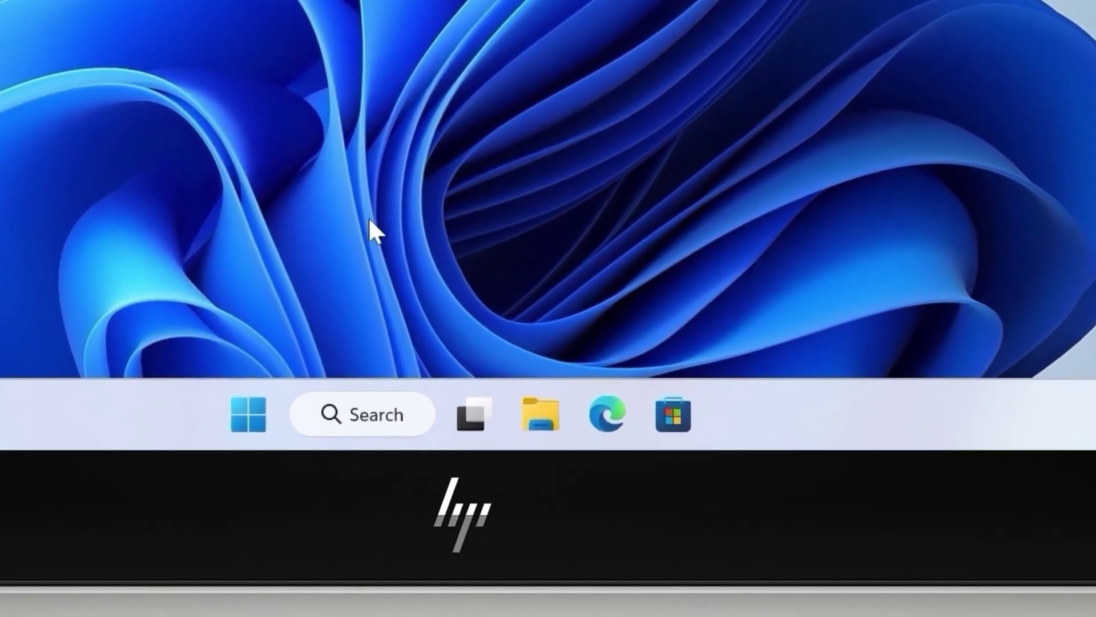
left_click(245, 406)
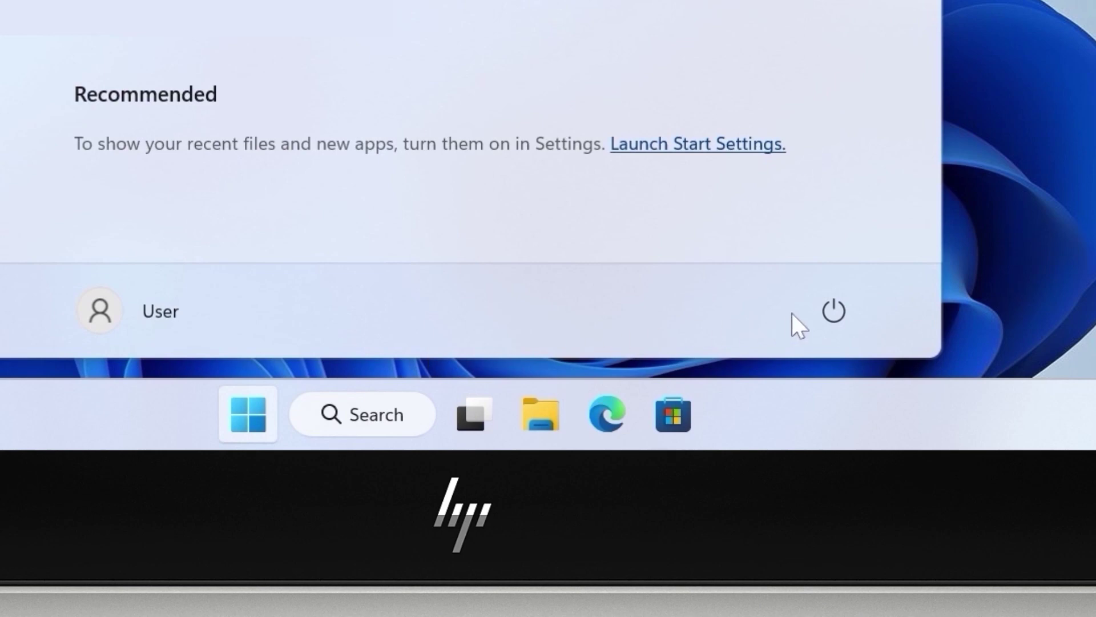
left_click(833, 312)
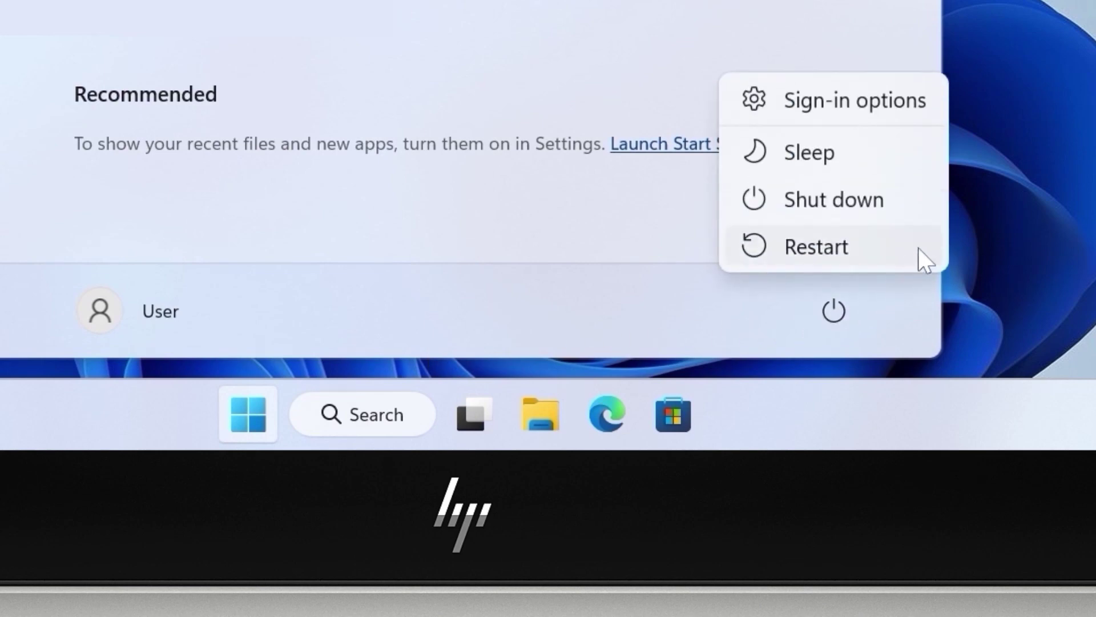